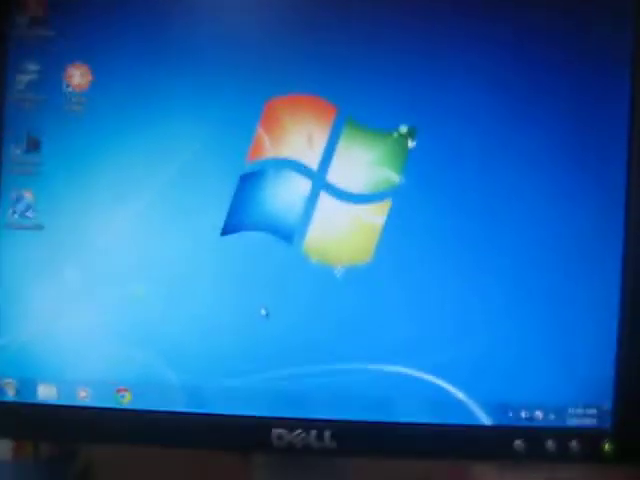
Browse the installed programs in the Start menu, then dismiss it back to the desktop
key(super)
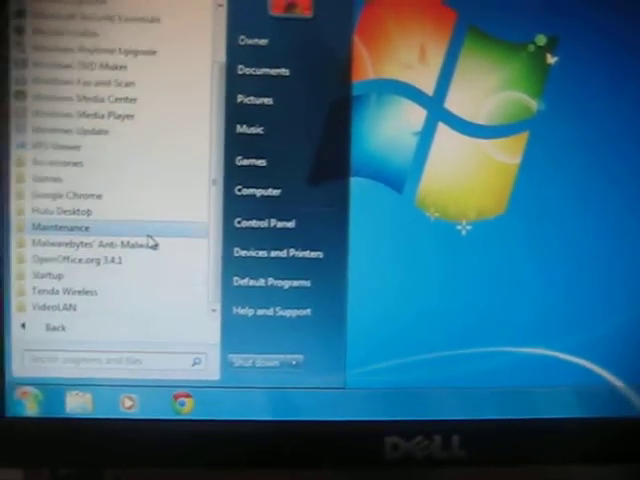
scroll(140, 238, up, 3)
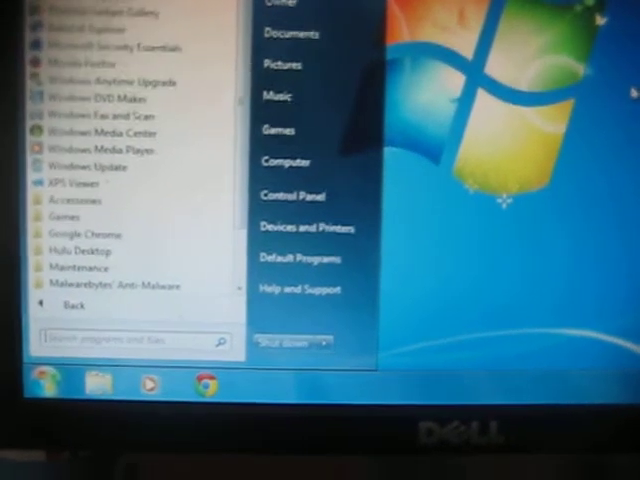
click(608, 95)
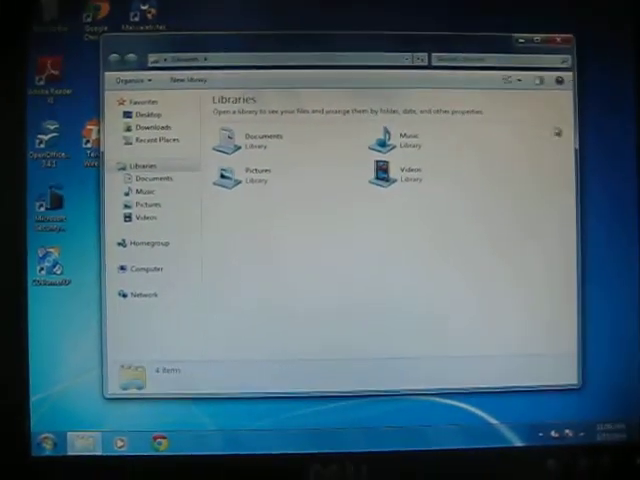
Replace the Libraries window with Computer, showing the hard drive and Tenda DVD RW drive
key(alt+F4)
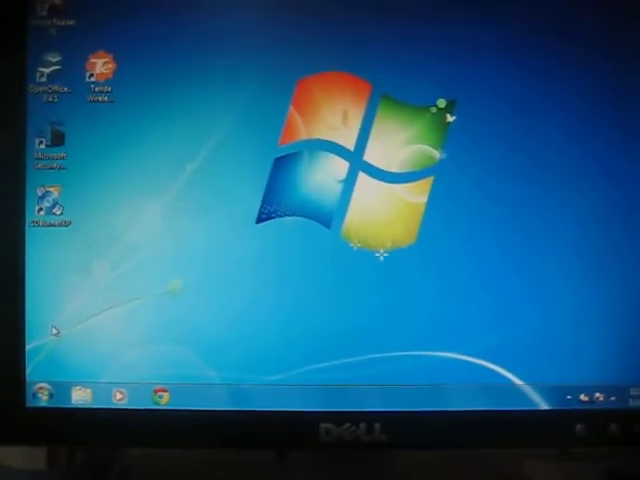
click(45, 391)
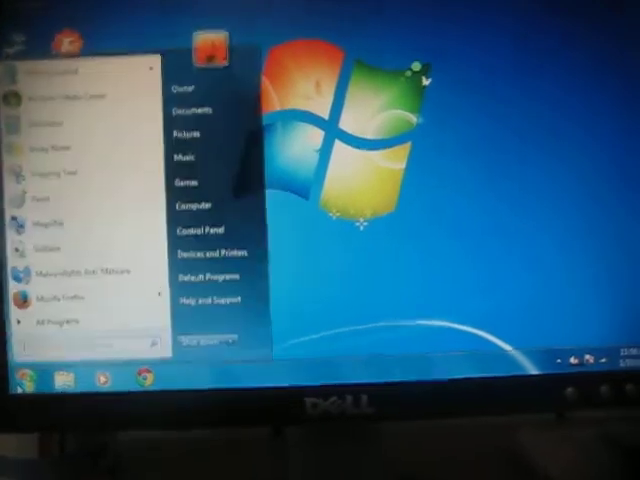
click(196, 172)
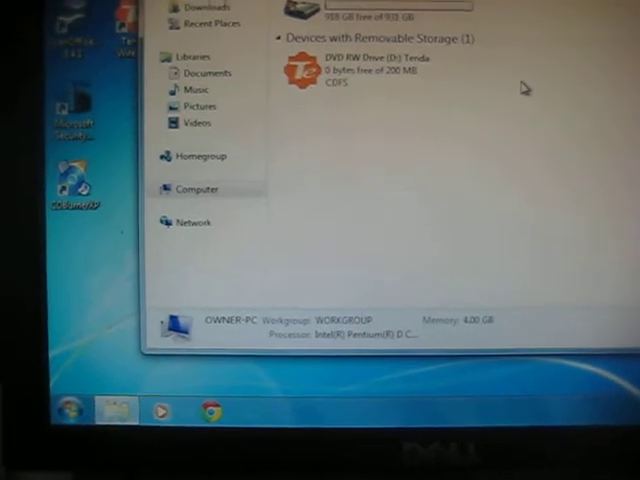
Select Local Disk (C:) and open its Windows folder, listing 82 items
click(390, 24)
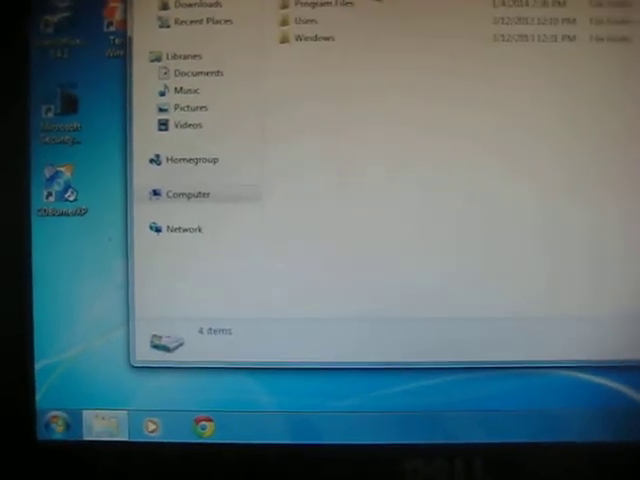
double_click(344, 45)
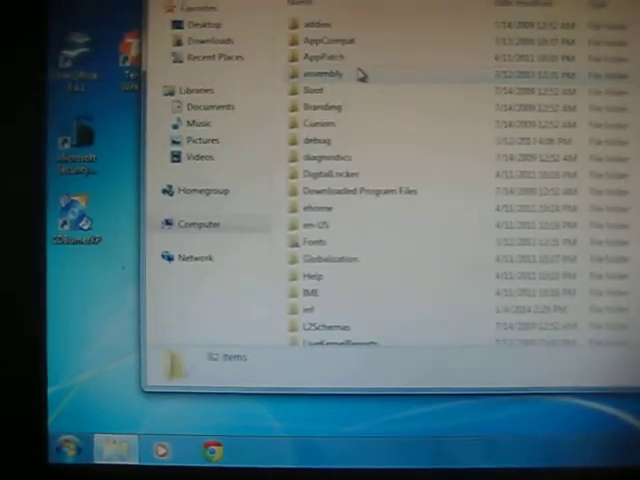